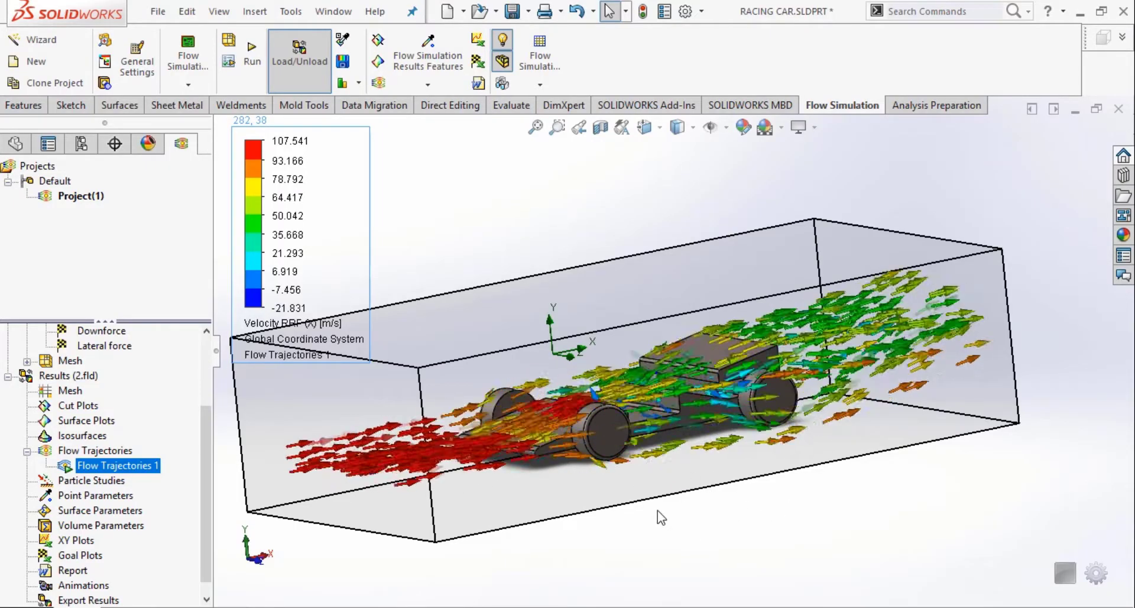
Orbit the racing car to a more frontal view of its velocity flow trajectories
middle_drag(658, 514, 622, 495)
scroll(635, 491, down, 3)
scroll(628, 474, up, 3)
scroll(623, 499, up, 2)
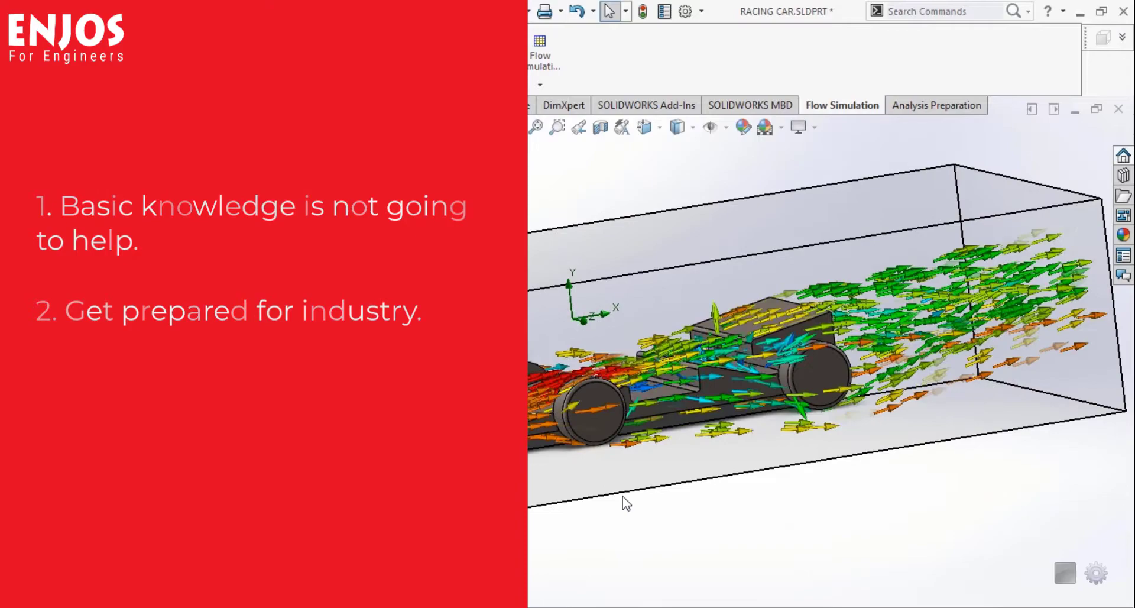
scroll(539, 450, up, 2)
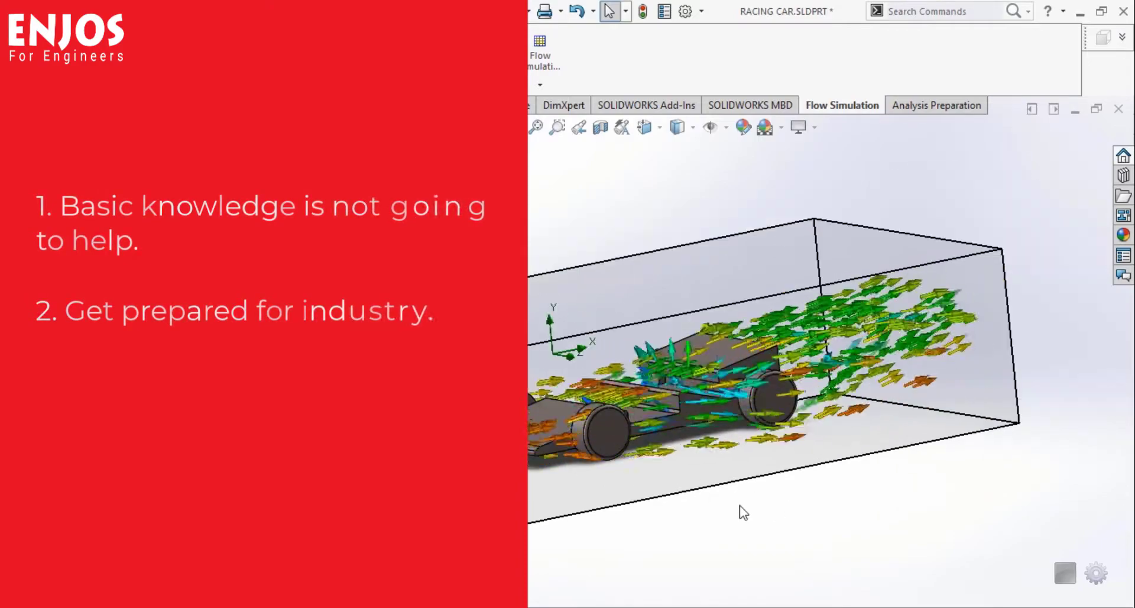
mouse_move(659, 517)
middle_down()
mouse_move(679, 500)
mouse_move(719, 498)
mouse_move(640, 505)
middle_up()
scroll(640, 504, down, 3)
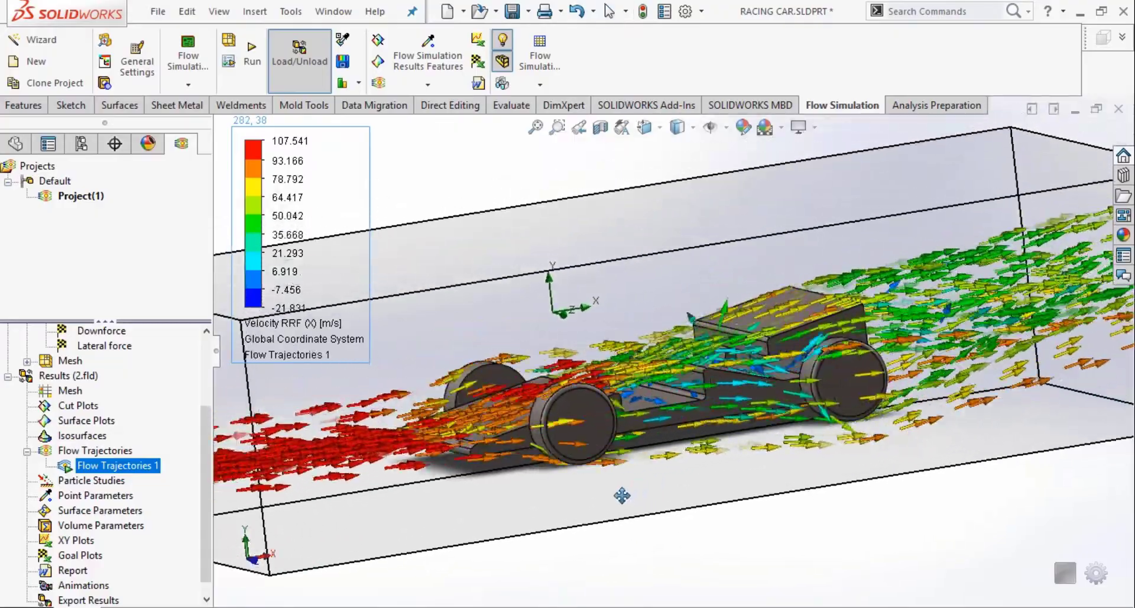
Orbit the flow simulation box to a more oblique angle
scroll(623, 498, up, 2)
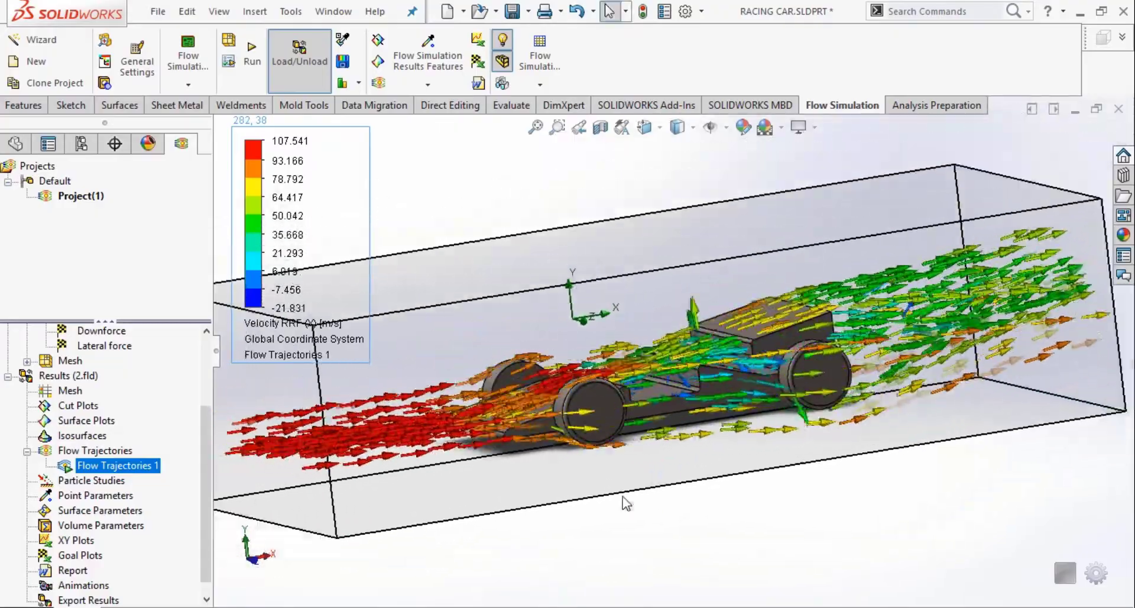
middle_drag(626, 500, 683, 485)
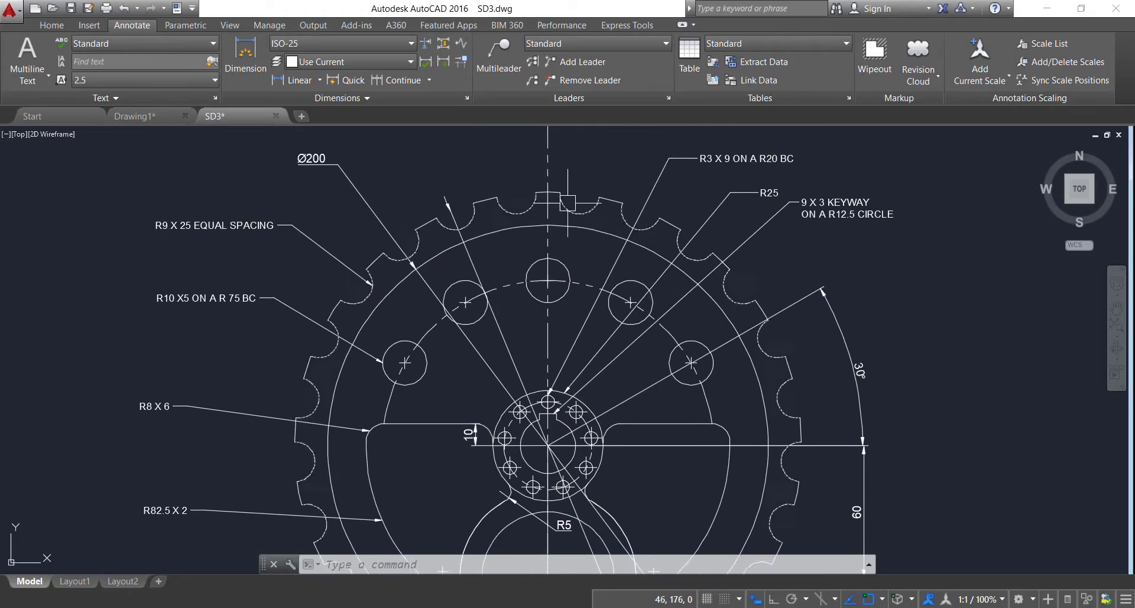
scroll(684, 400, up, 3)
In the SD3 gear drawing, start a line at the circle-centreline intersection, then cancel it
click(52, 25)
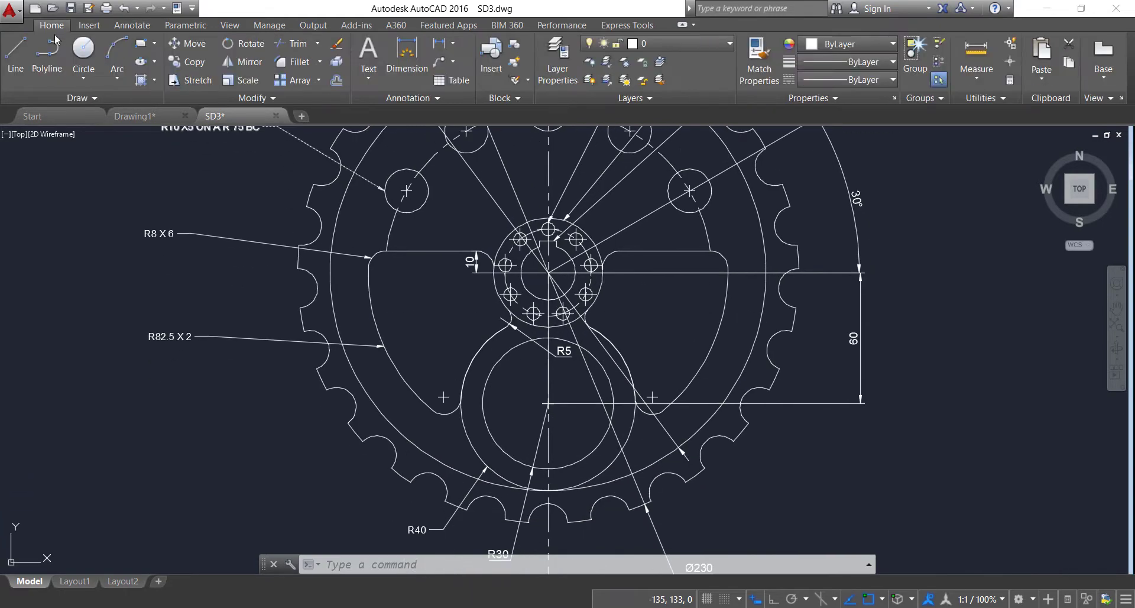
click(15, 54)
click(613, 404)
key(Escape)
scroll(642, 425, down, 3)
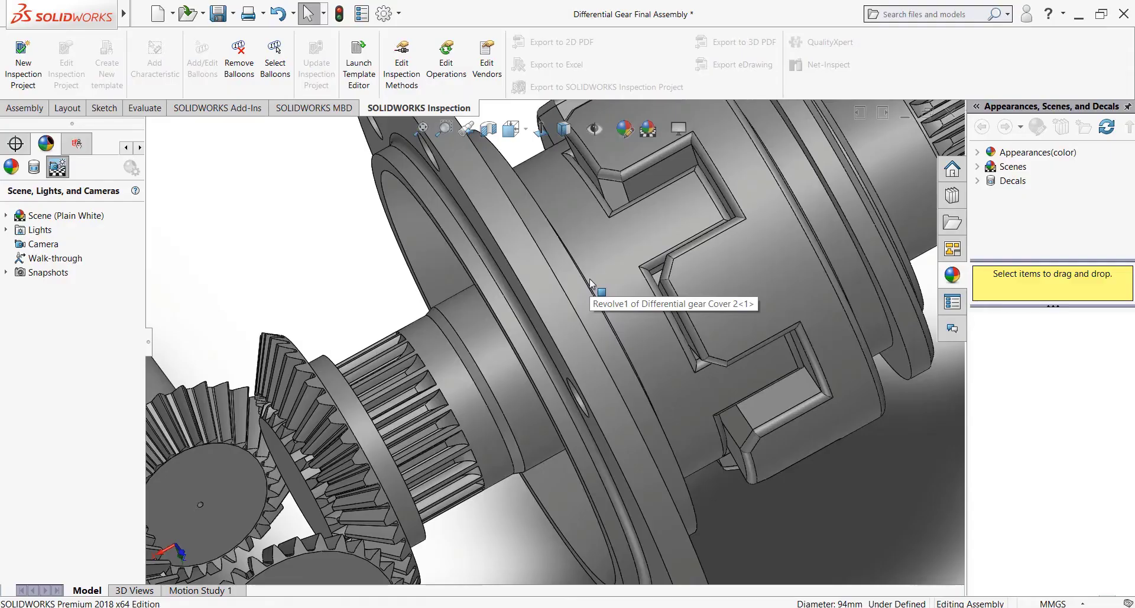
Slide the differential gear cover along its shaft axis, then fit the whole assembly in view
drag(631, 314, 441, 391)
key(f)
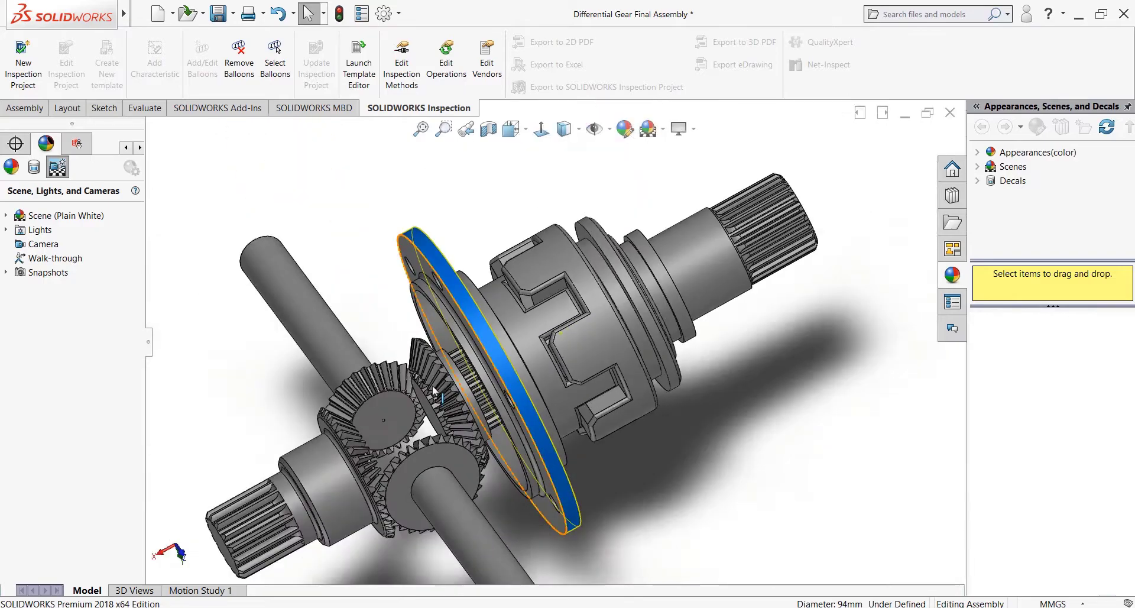
scroll(455, 395, down, 2)
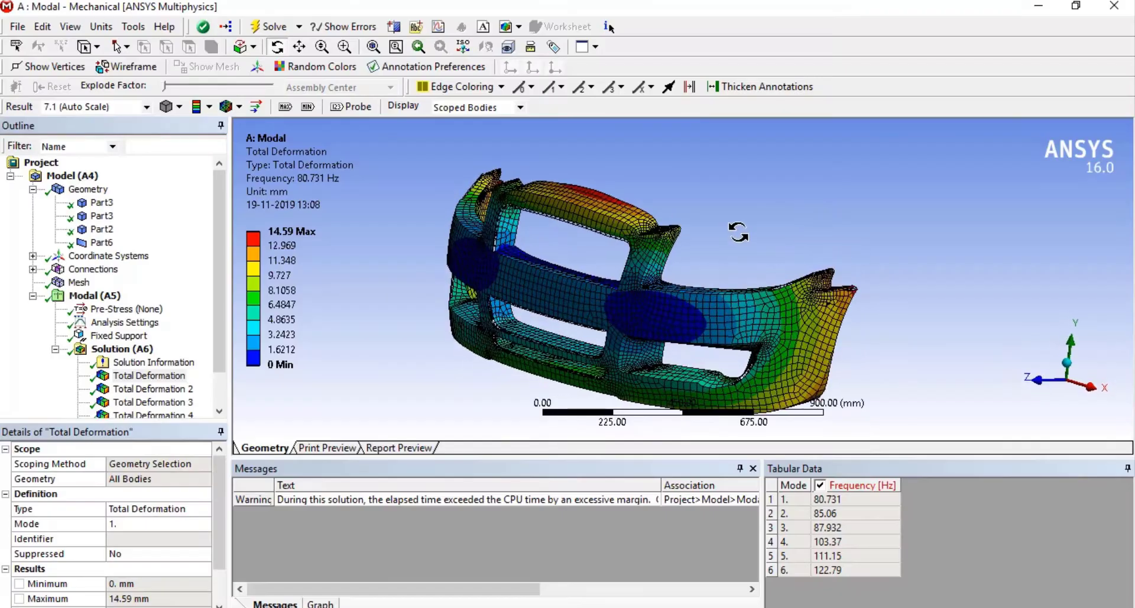
Show the mode frequency graph and animate the bumper's first mode shape
drag(738, 232, 414, 414)
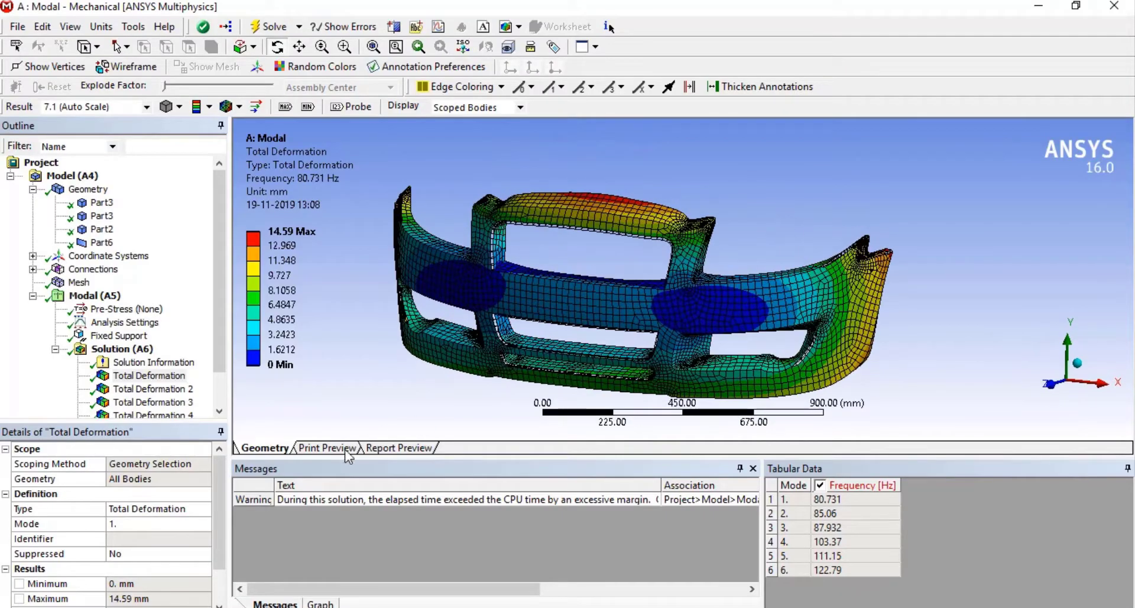
click(320, 603)
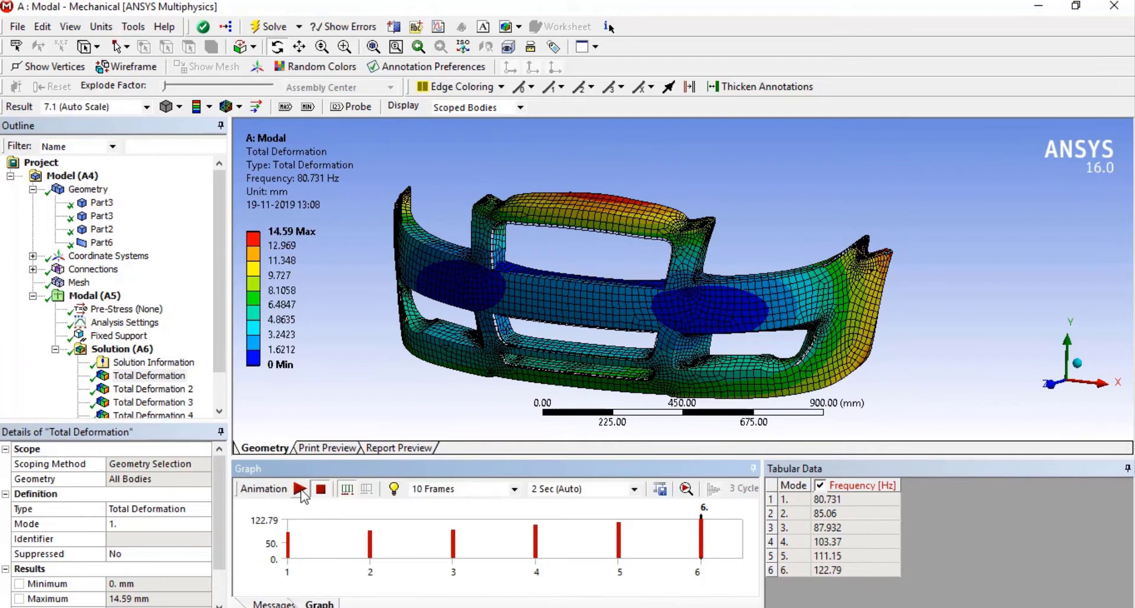
click(300, 488)
drag(621, 342, 591, 331)
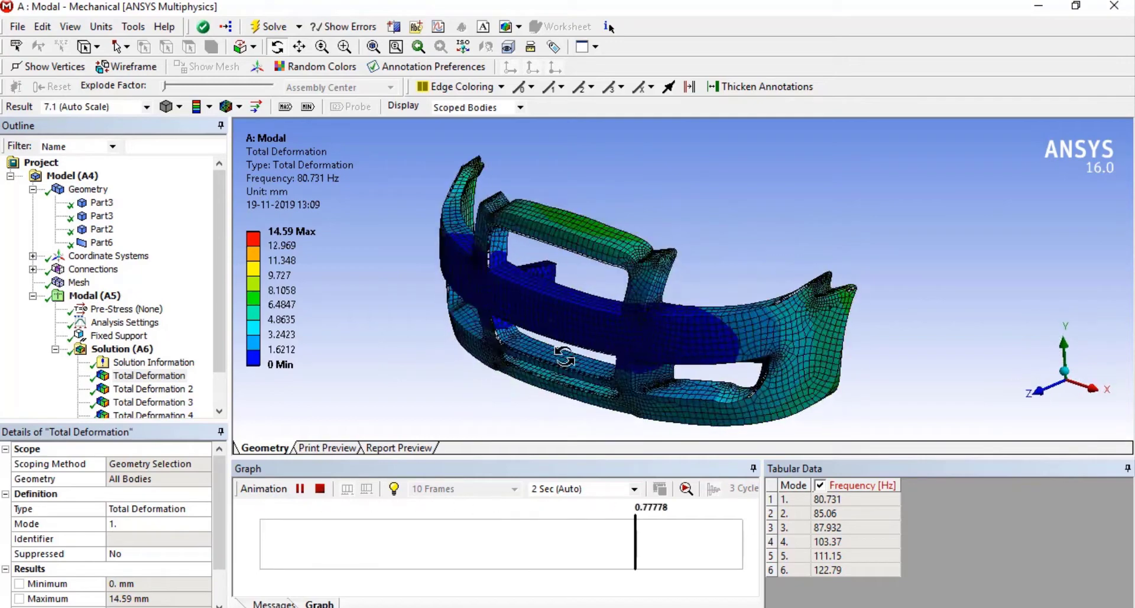
Animate Total Deformation 2, then Total Deformation 3 at 87.932 Hz
click(153, 388)
click(301, 489)
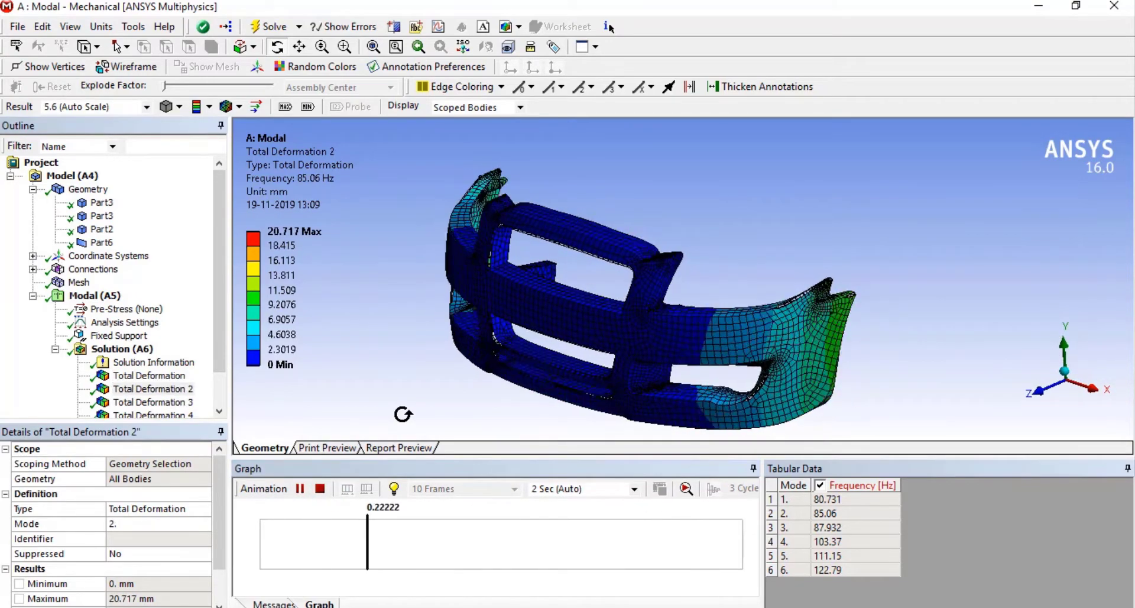
click(155, 405)
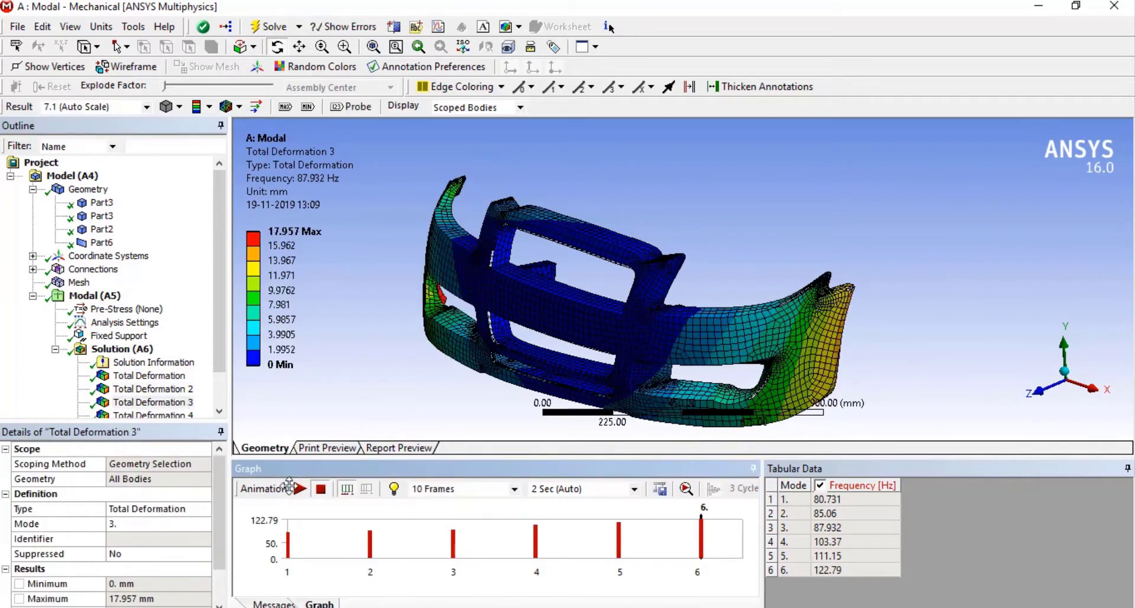
click(300, 489)
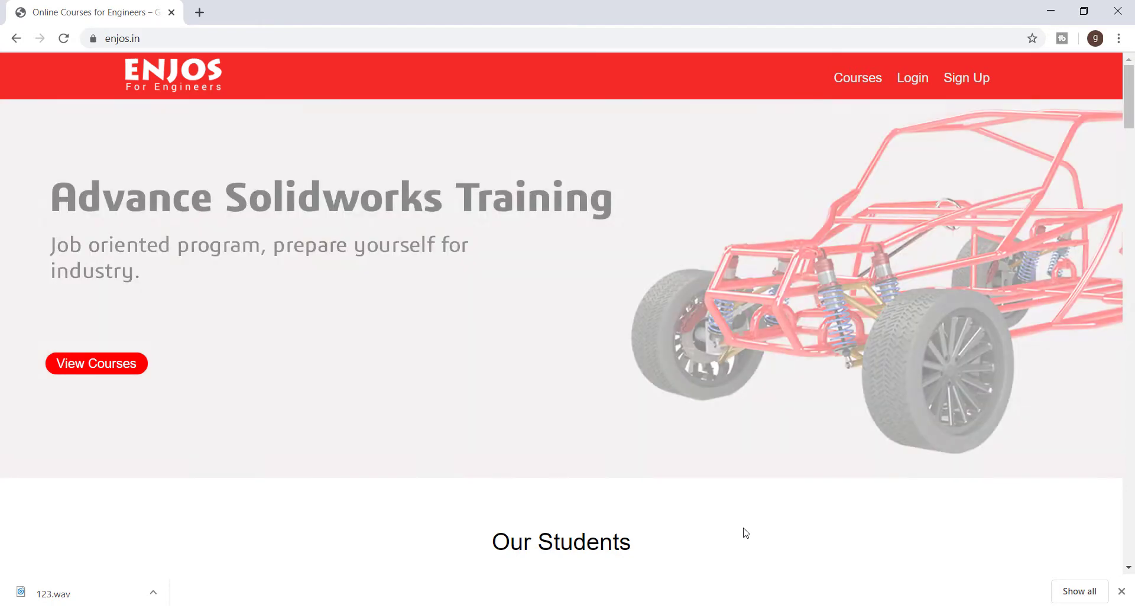
Scroll the enjos.in home page, open Courses, and view the Advance SolidWorks Training course
scroll(746, 533, down, 7)
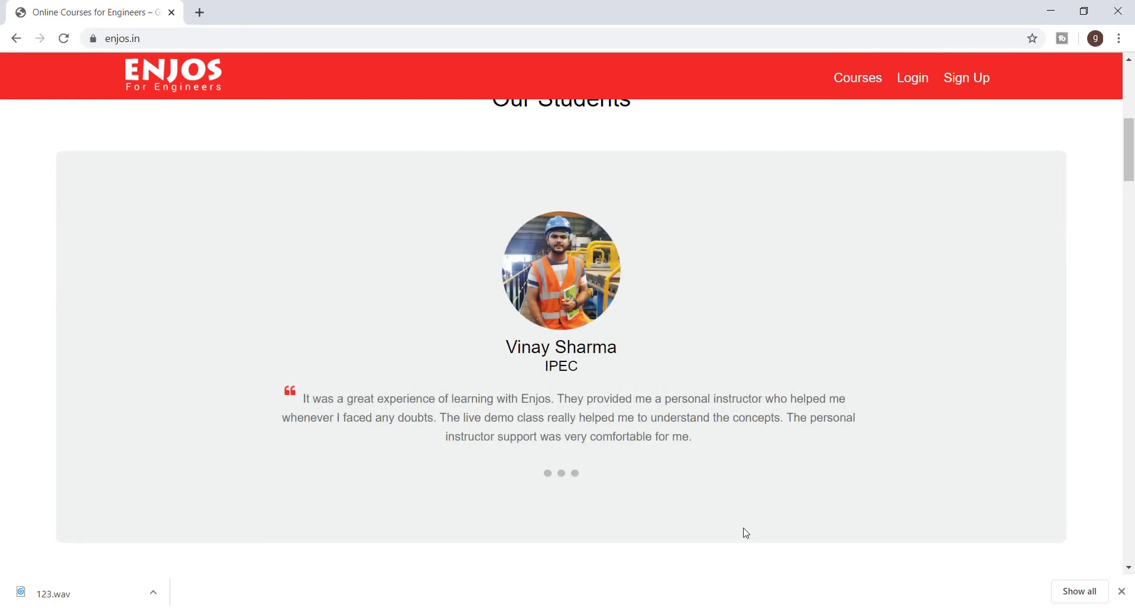
scroll(746, 533, down, 7)
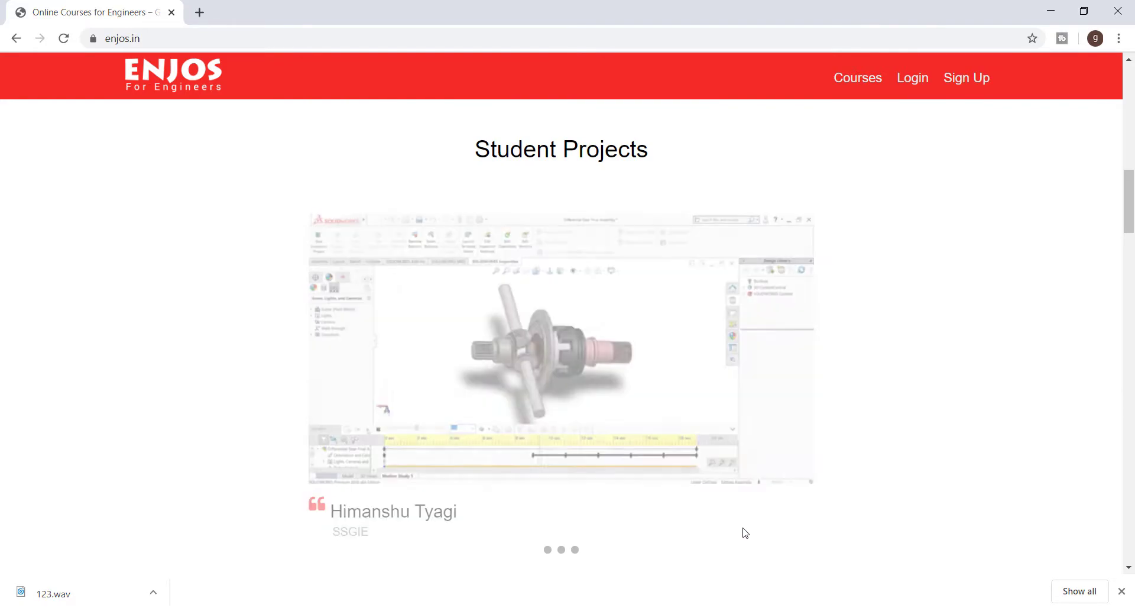
click(865, 85)
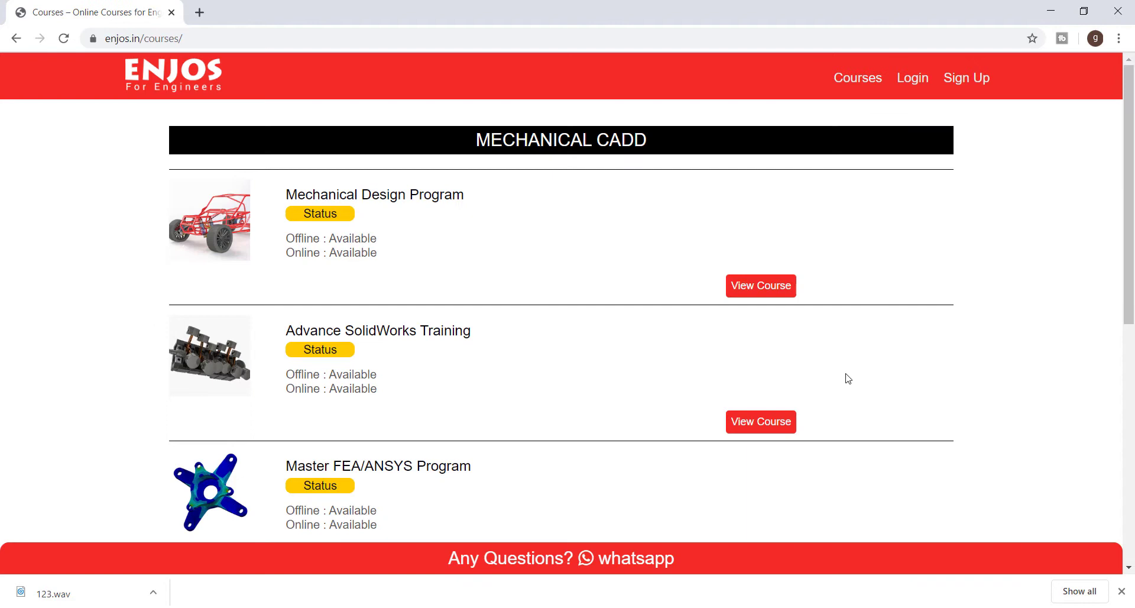
click(786, 428)
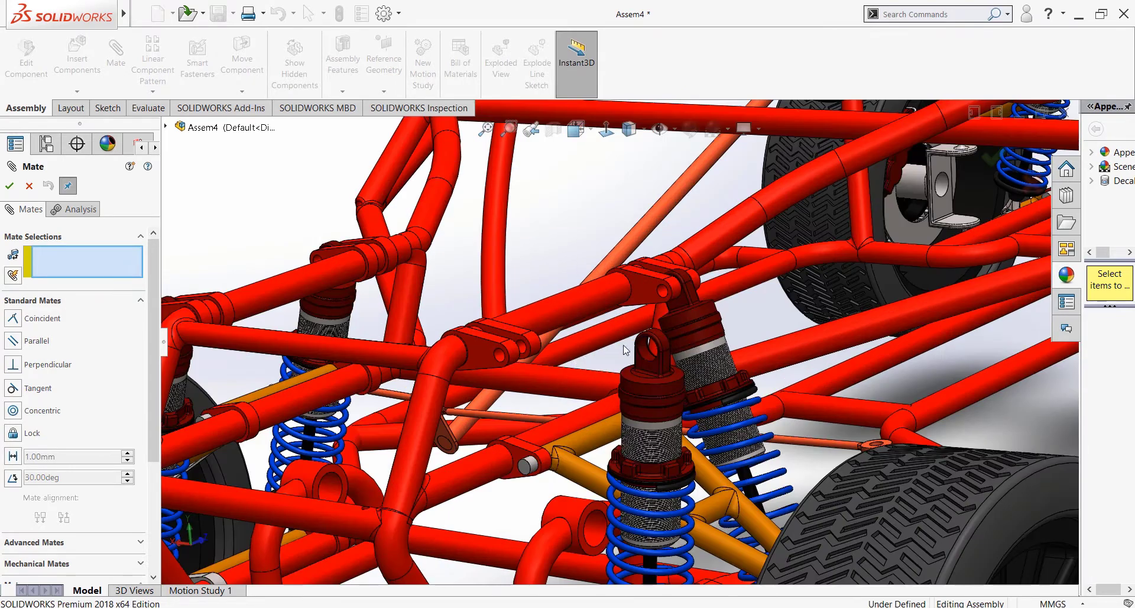
Mate the front shock absorber's mounting face concentric with the frame hole, then zoom out
click(643, 354)
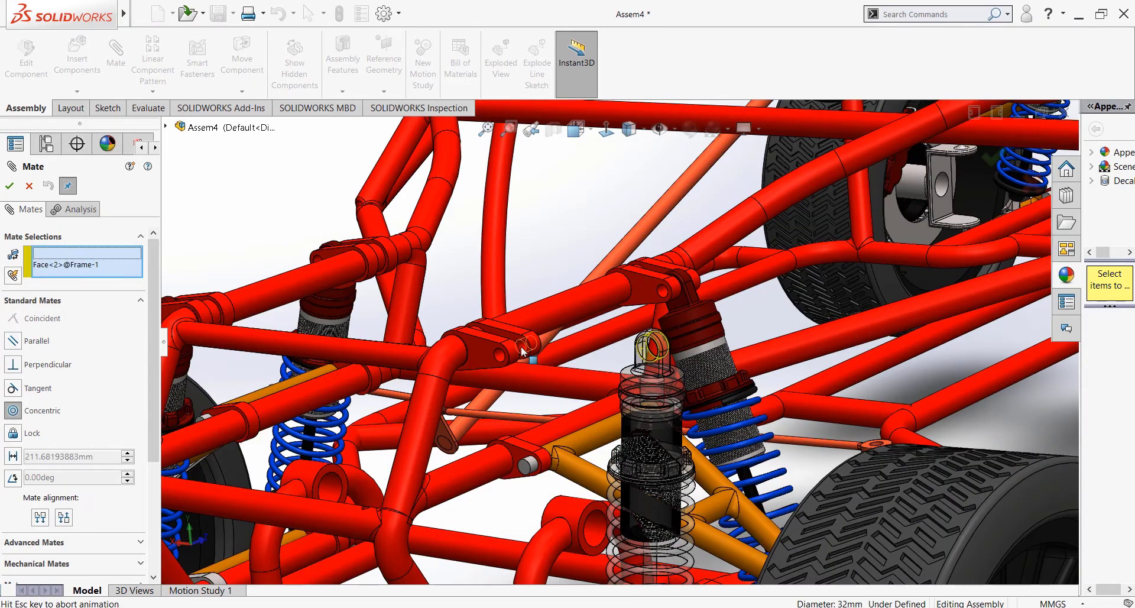
click(521, 351)
key(Return)
scroll(522, 352, up, 8)
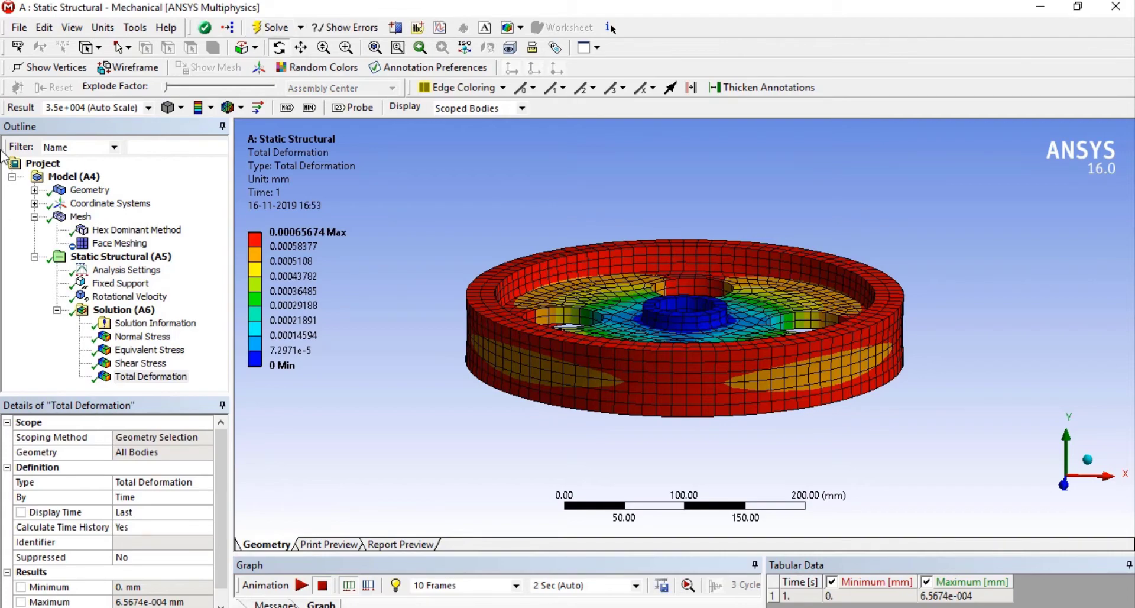
Show and animate the disc's Normal Stress (X Axis) result, rotating it face-on
click(136, 336)
middle_drag(588, 220, 624, 226)
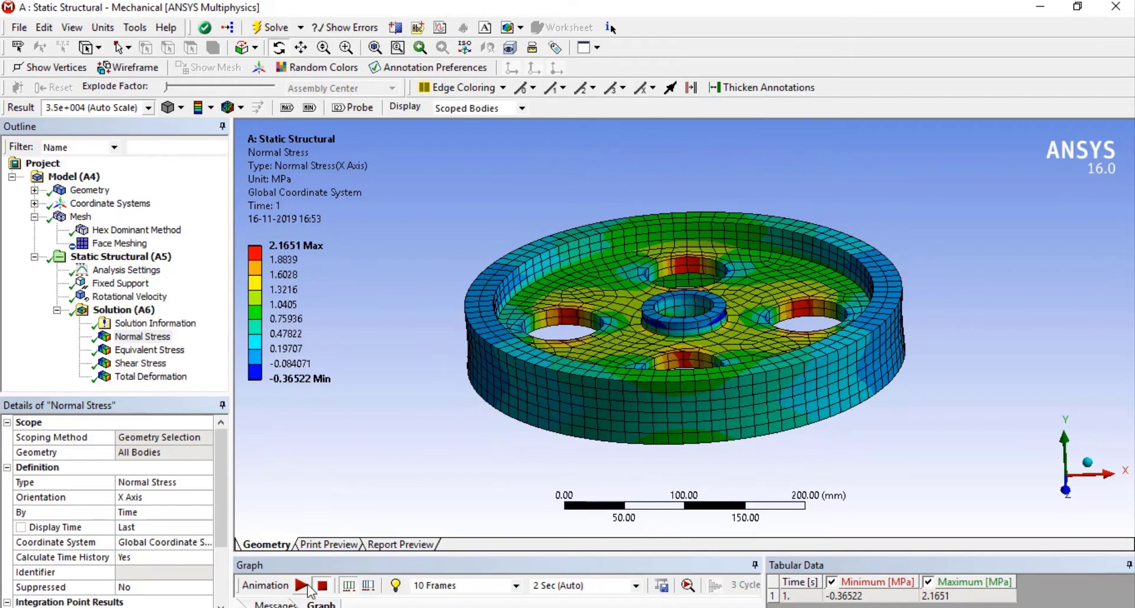
click(302, 586)
middle_drag(700, 331, 816, 395)
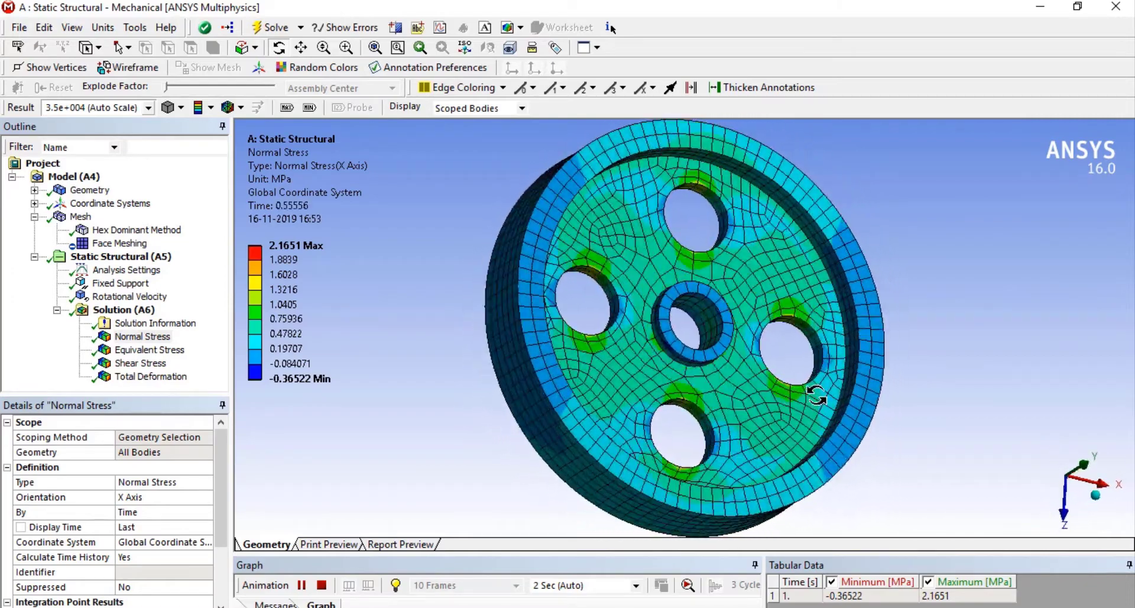